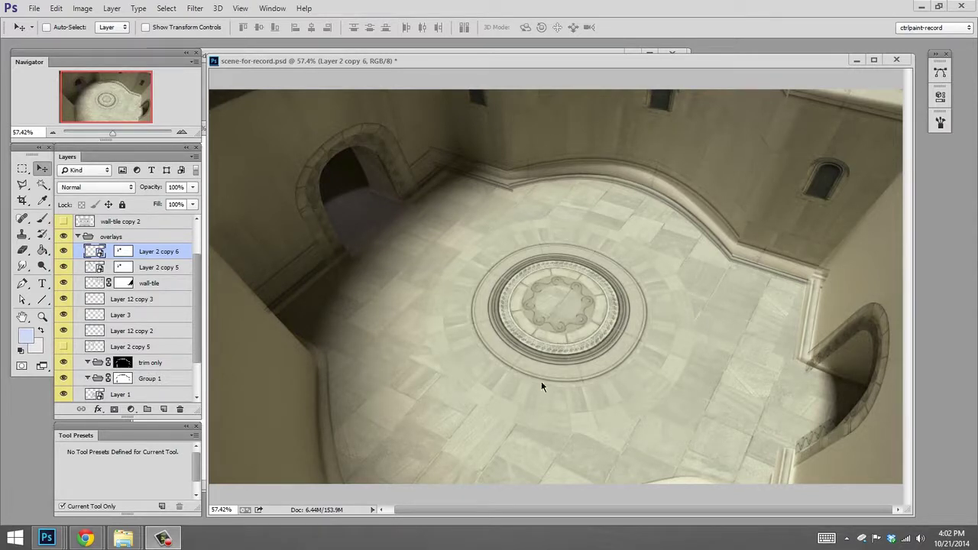
{"action": "left_click", "coordinate": [573, 353]}
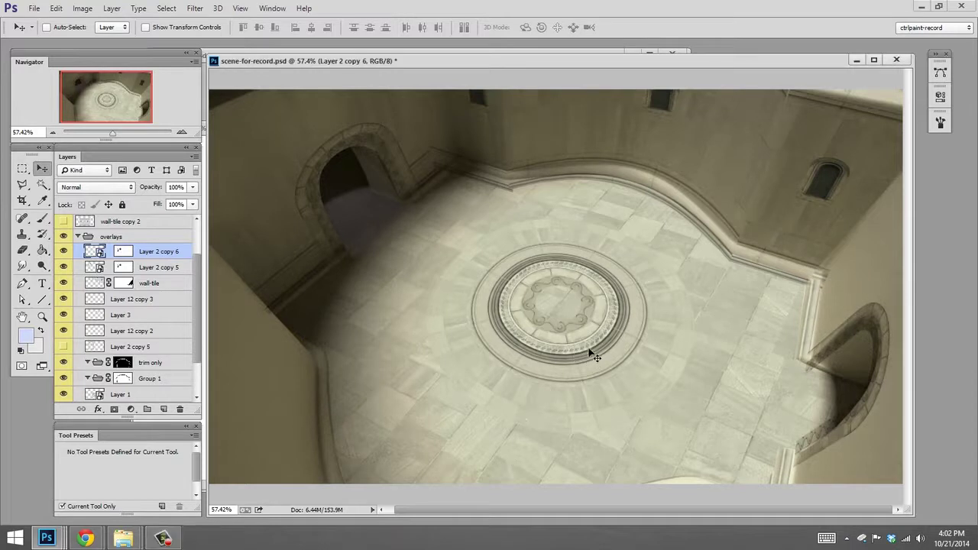
{"action": "mouse_move", "coordinate": [589, 353]}
{"action": "left_mouse_down"}
{"action": "mouse_move", "coordinate": [574, 356]}
{"action": "mouse_move", "coordinate": [607, 313]}
{"action": "mouse_move", "coordinate": [558, 356]}
{"action": "mouse_move", "coordinate": [583, 371]}
{"action": "mouse_move", "coordinate": [602, 352]}
{"action": "left_mouse_up"}
{"action": "left_click", "coordinate": [375, 136], "text": "ctrl"}
{"action": "left_click_drag", "start_coordinate": [520, 359], "coordinate": [517, 351]}
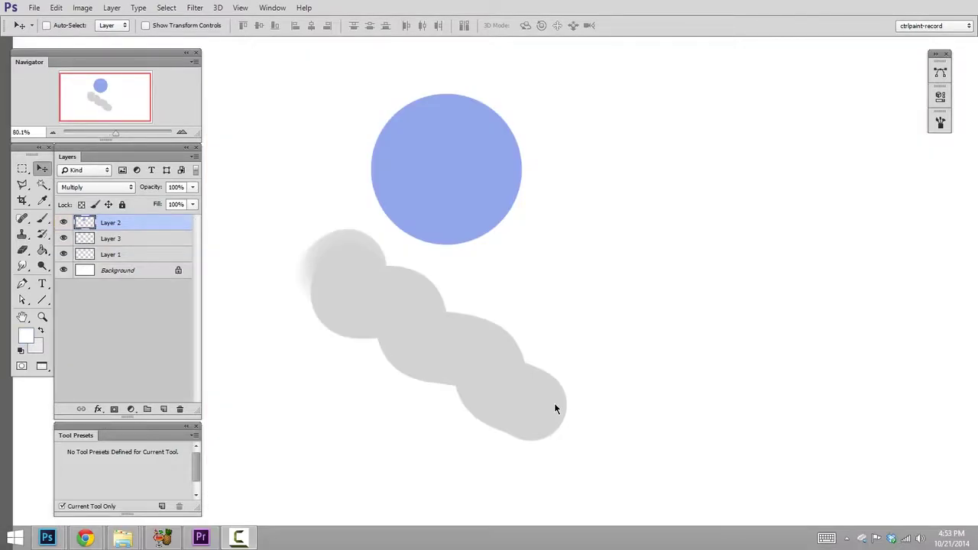
Move the blue circle over the grey shape and duplicate it twice to form an overlapping row of three circles
{"action": "left_click", "coordinate": [465, 211]}
{"action": "mouse_move", "coordinate": [483, 188]}
{"action": "left_mouse_down"}
{"action": "mouse_move", "coordinate": [456, 214]}
{"action": "mouse_move", "coordinate": [453, 264]}
{"action": "left_mouse_up"}
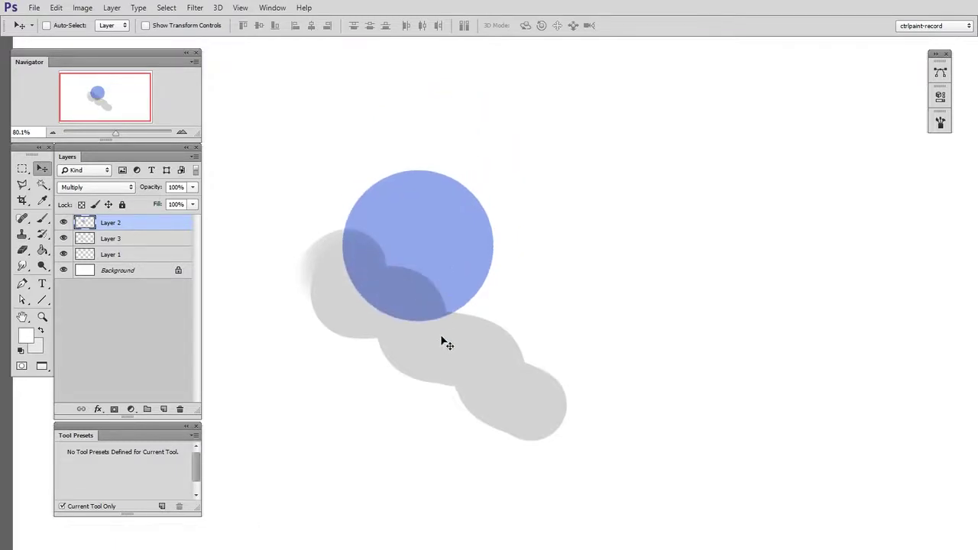
{"action": "mouse_move", "coordinate": [432, 271]}
{"action": "left_mouse_down"}
{"action": "mouse_move", "coordinate": [445, 230]}
{"action": "mouse_move", "coordinate": [432, 223]}
{"action": "mouse_move", "coordinate": [602, 235]}
{"action": "left_mouse_up"}
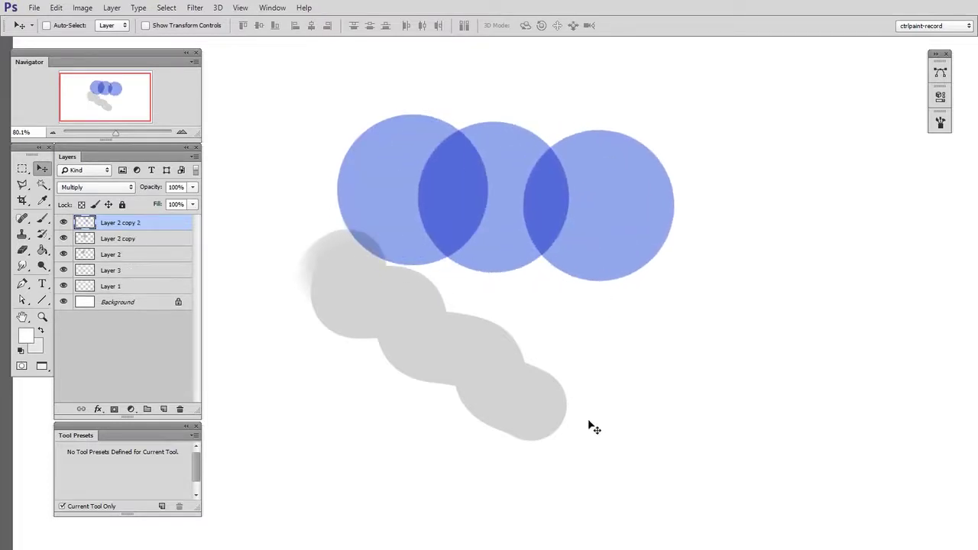
Move the three blue circles individually so they overlap each other and the grey shape
{"action": "left_click_drag", "start_coordinate": [397, 222], "coordinate": [380, 248], "text": "ctrl"}
{"action": "left_click_drag", "start_coordinate": [497, 236], "coordinate": [463, 298], "text": "ctrl"}
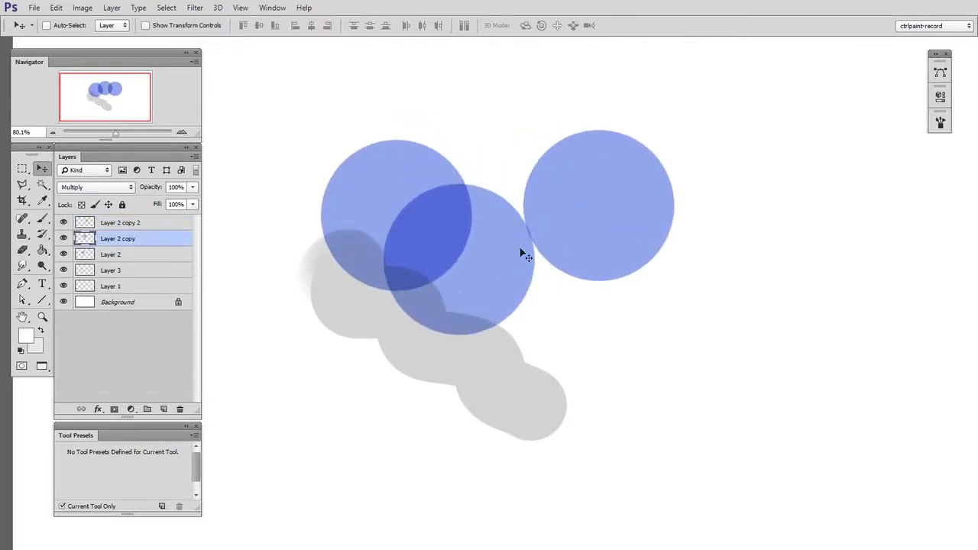
{"action": "left_click_drag", "start_coordinate": [569, 223], "coordinate": [431, 314], "text": "ctrl"}
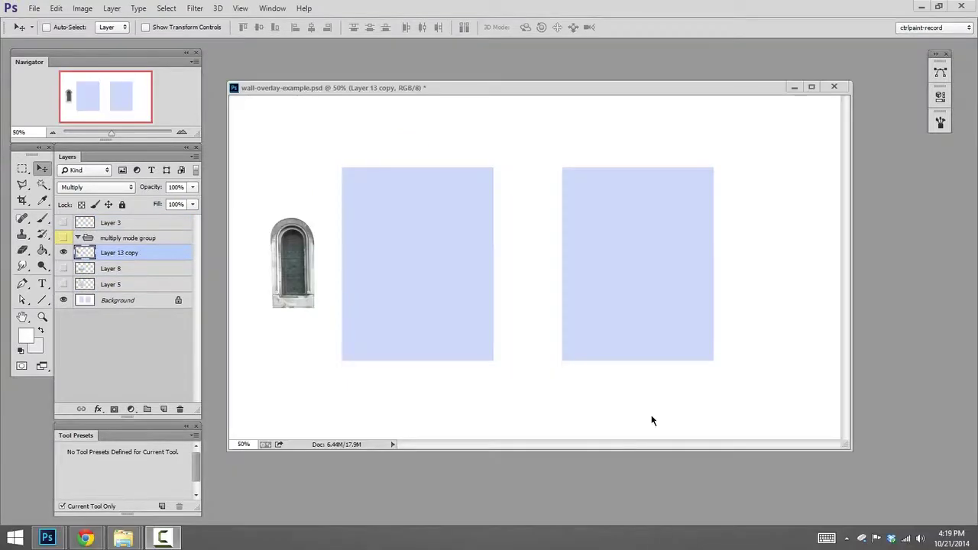
Use the Multiply blend mode for the arched window layer and place the window on the left blue panel
{"action": "left_click_drag", "start_coordinate": [298, 264], "coordinate": [307, 266]}
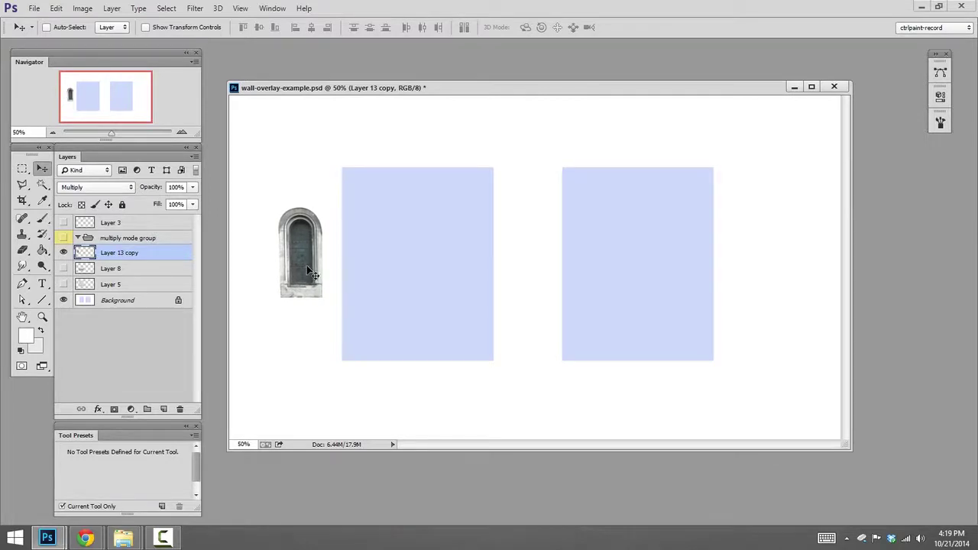
{"action": "left_click", "coordinate": [108, 186]}
{"action": "left_click", "coordinate": [100, 239]}
{"action": "left_click_drag", "start_coordinate": [310, 265], "coordinate": [425, 273]}
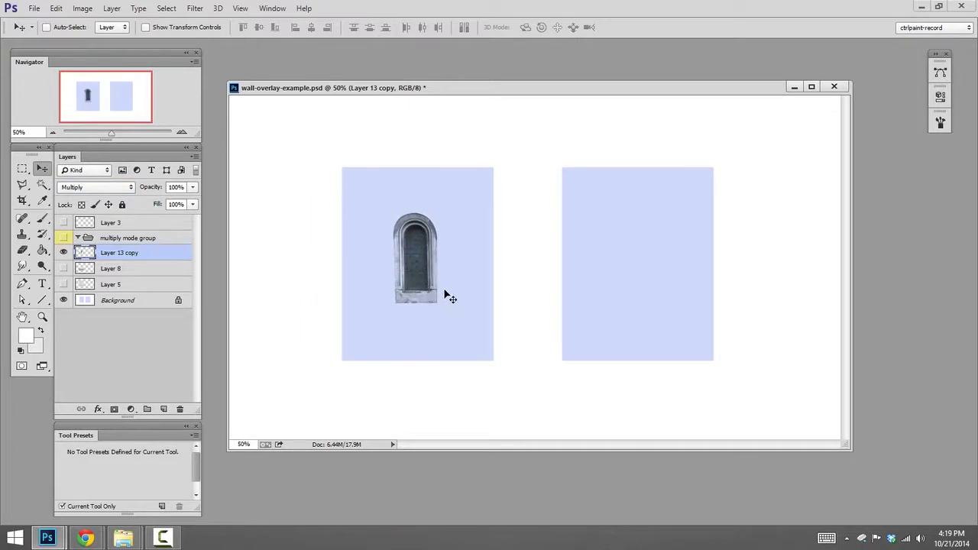
Show the trim on Layer 8 and the wall texture on Layer 5, and align both with the left blue panel
{"action": "key", "text": "ctrl+space"}
{"action": "left_click_drag", "start_coordinate": [446, 289], "coordinate": [463, 287]}
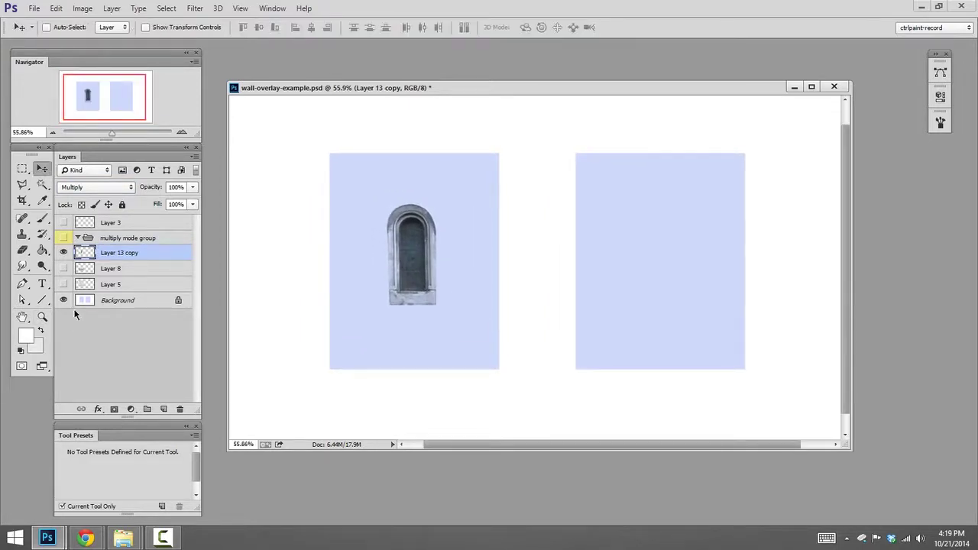
{"action": "left_click", "coordinate": [64, 268]}
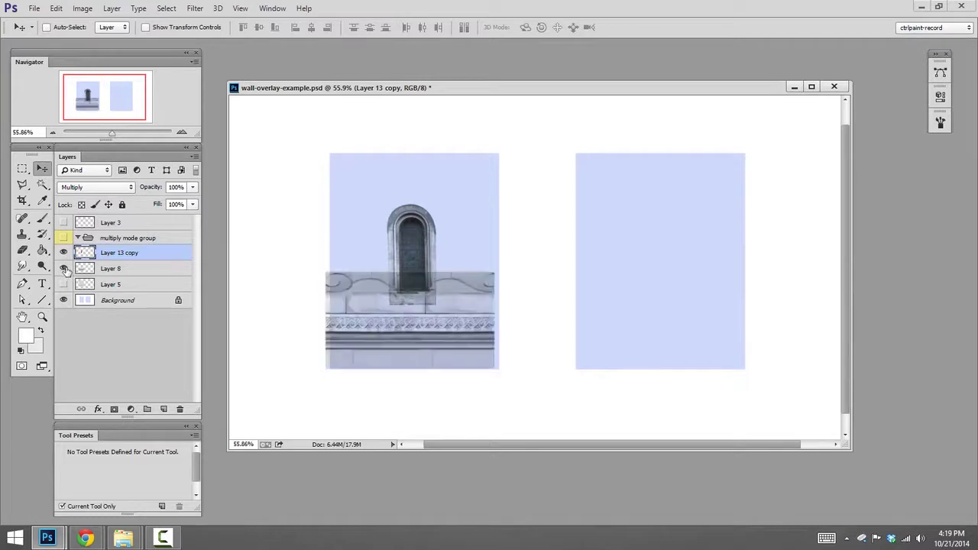
{"action": "left_click_drag", "start_coordinate": [474, 329], "coordinate": [472, 337]}
{"action": "left_click", "coordinate": [473, 338], "text": "ctrl"}
{"action": "left_click", "coordinate": [64, 284]}
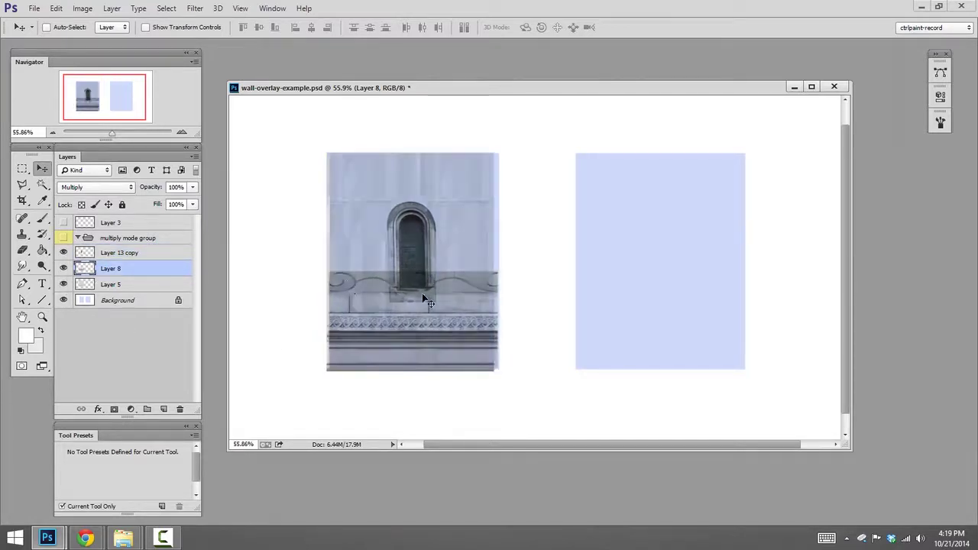
{"action": "left_click", "coordinate": [464, 226], "text": "ctrl"}
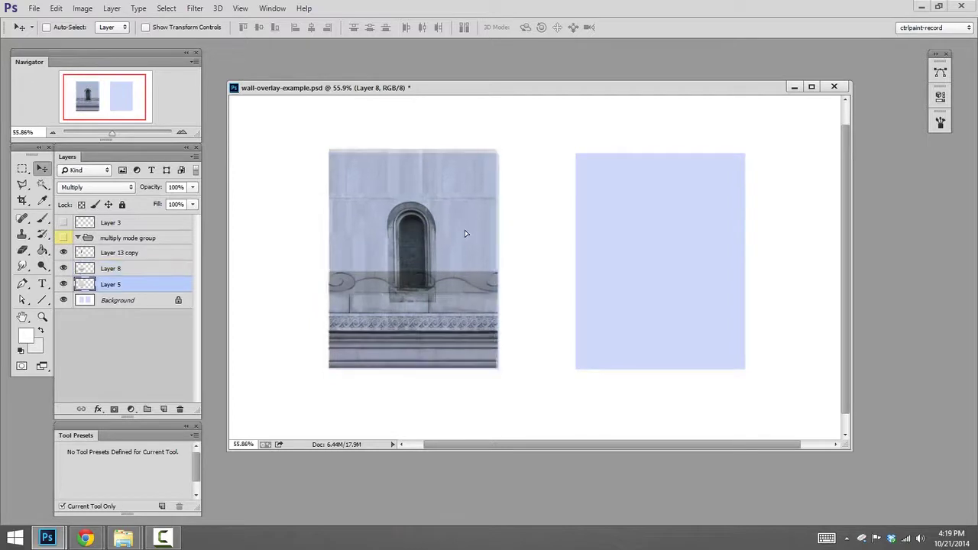
Duplicate the window, trim and wall texture layers together and place the copies over the right blue panel
{"action": "key", "text": "ctrl+space"}
{"action": "left_click", "coordinate": [471, 311]}
{"action": "key", "text": "ctrl+space"}
{"action": "left_click_drag", "start_coordinate": [471, 298], "coordinate": [500, 308]}
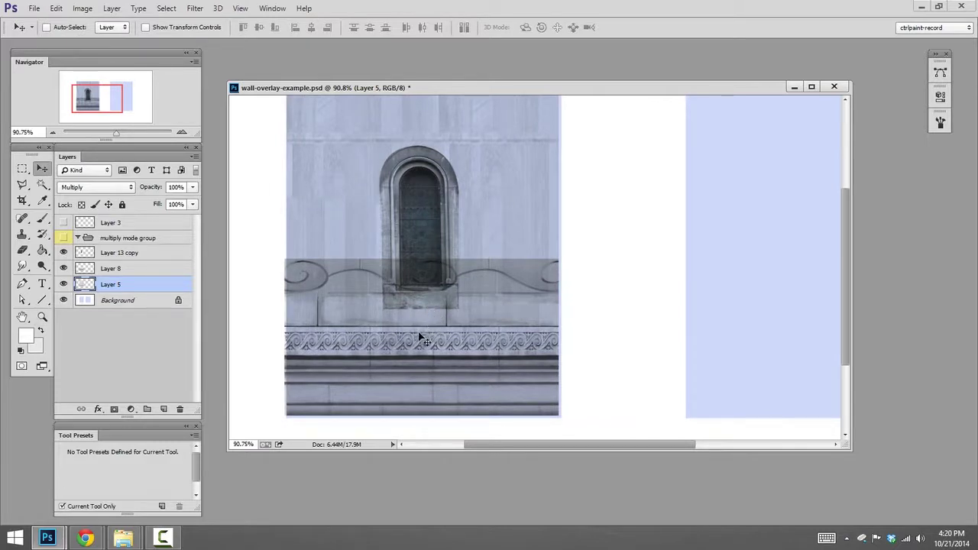
{"action": "key", "text": "ctrl+space"}
{"action": "left_click_drag", "start_coordinate": [592, 301], "coordinate": [527, 336]}
{"action": "key", "text": "space"}
{"action": "left_click", "coordinate": [133, 256], "text": "shift"}
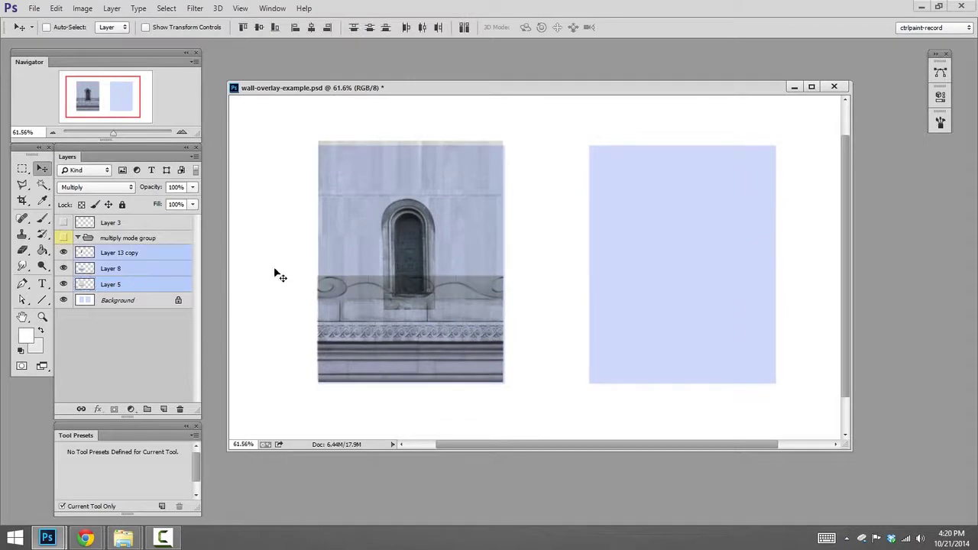
{"action": "left_click_drag", "start_coordinate": [424, 304], "coordinate": [697, 310]}
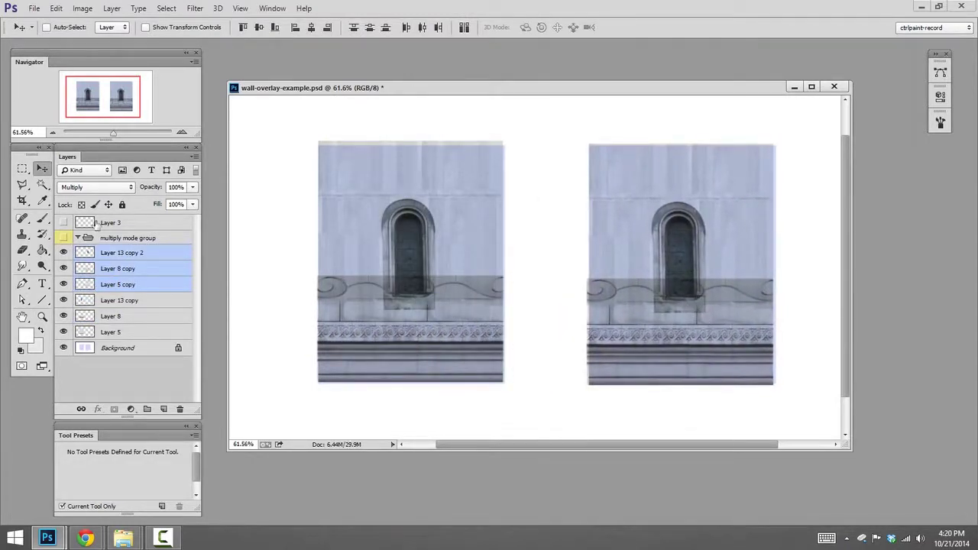
Set the three duplicated layers to Normal blend mode and nudge them right to line up with the right panel
{"action": "left_click", "coordinate": [96, 189]}
{"action": "left_click", "coordinate": [97, 200]}
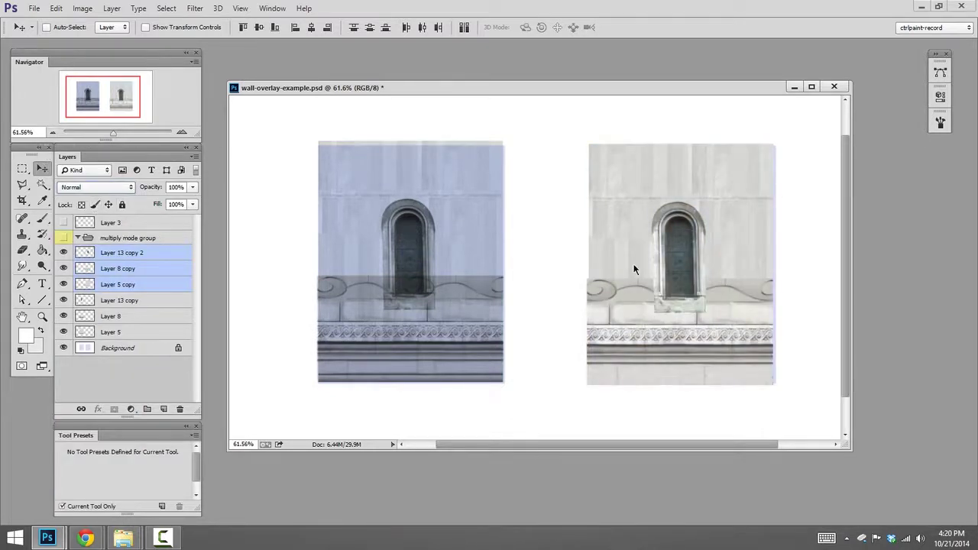
{"action": "key", "text": "Right"}
{"action": "key", "text": "Right"}
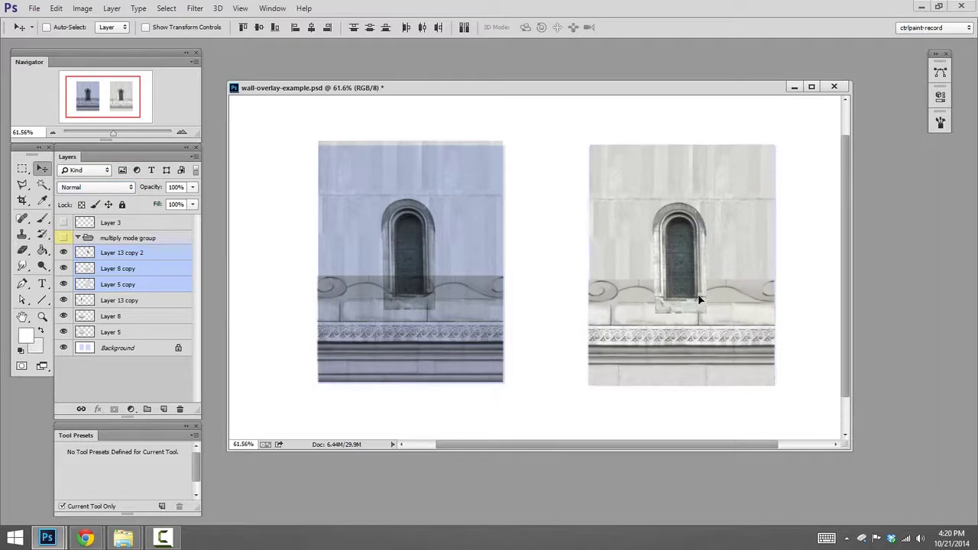
Move the window on each wall panel slightly up and to the right, treating the two window layers separately
{"action": "left_click", "coordinate": [134, 269]}
{"action": "mouse_move", "coordinate": [698, 261]}
{"action": "left_mouse_down"}
{"action": "mouse_move", "coordinate": [708, 251]}
{"action": "mouse_move", "coordinate": [697, 249]}
{"action": "mouse_move", "coordinate": [704, 254]}
{"action": "left_mouse_up"}
{"action": "left_click_drag", "start_coordinate": [740, 312], "coordinate": [740, 312]}
{"action": "mouse_move", "coordinate": [685, 294]}
{"action": "left_mouse_down"}
{"action": "mouse_move", "coordinate": [695, 281]}
{"action": "mouse_move", "coordinate": [690, 288]}
{"action": "left_mouse_up"}
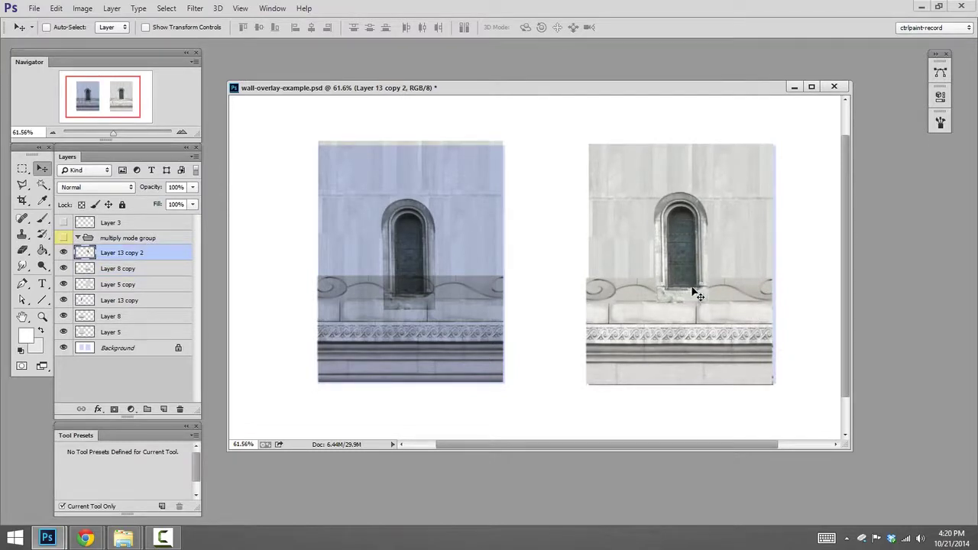
{"action": "left_click_drag", "start_coordinate": [394, 250], "coordinate": [423, 260]}
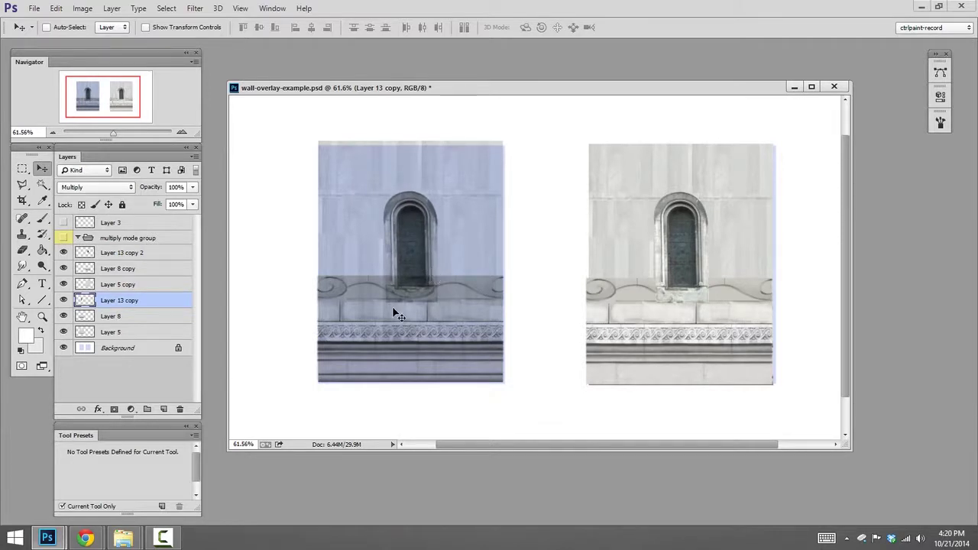
Show the multiply mode group and set its blend mode to Pass Through
{"action": "left_click", "coordinate": [688, 246], "text": "ctrl"}
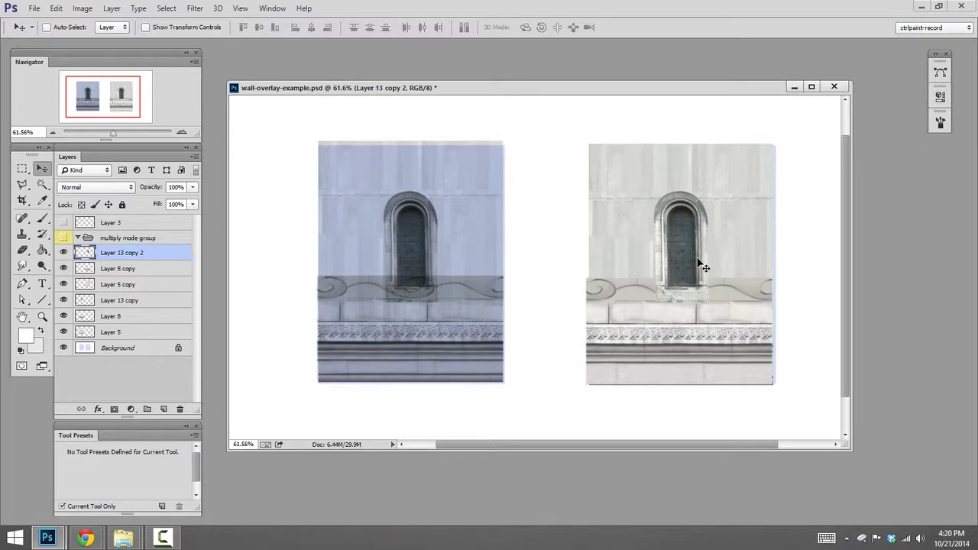
{"action": "left_click", "coordinate": [116, 284], "text": "shift"}
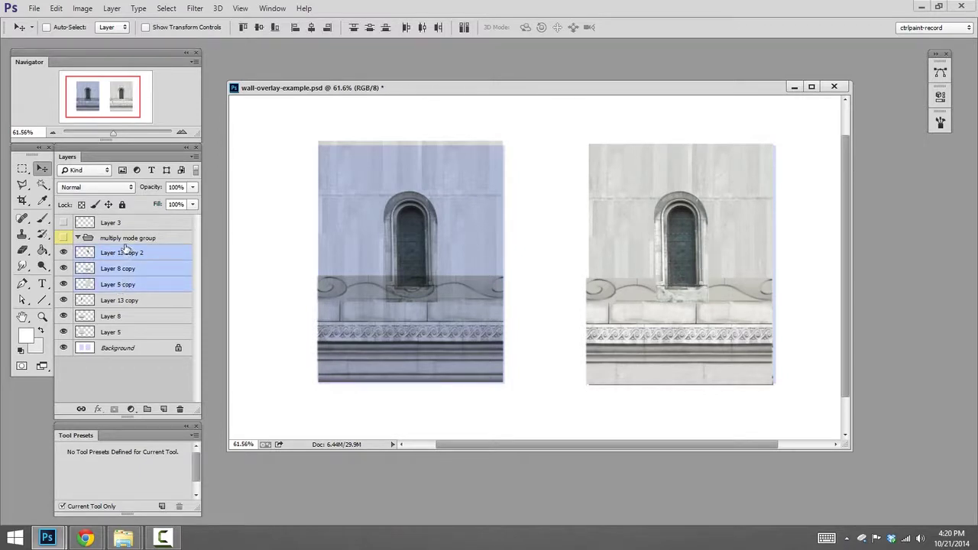
{"action": "left_click", "coordinate": [122, 253]}
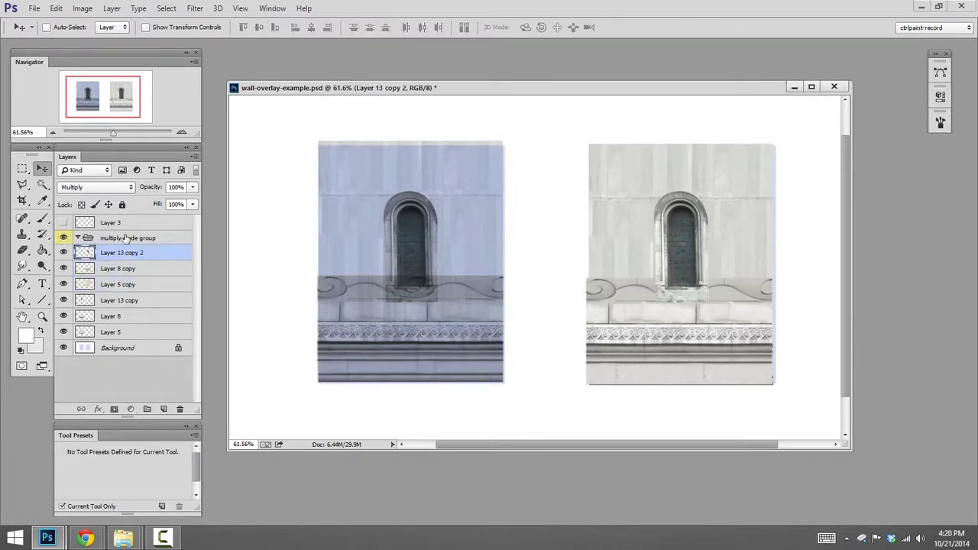
{"action": "left_click", "coordinate": [127, 237]}
{"action": "left_click", "coordinate": [113, 187]}
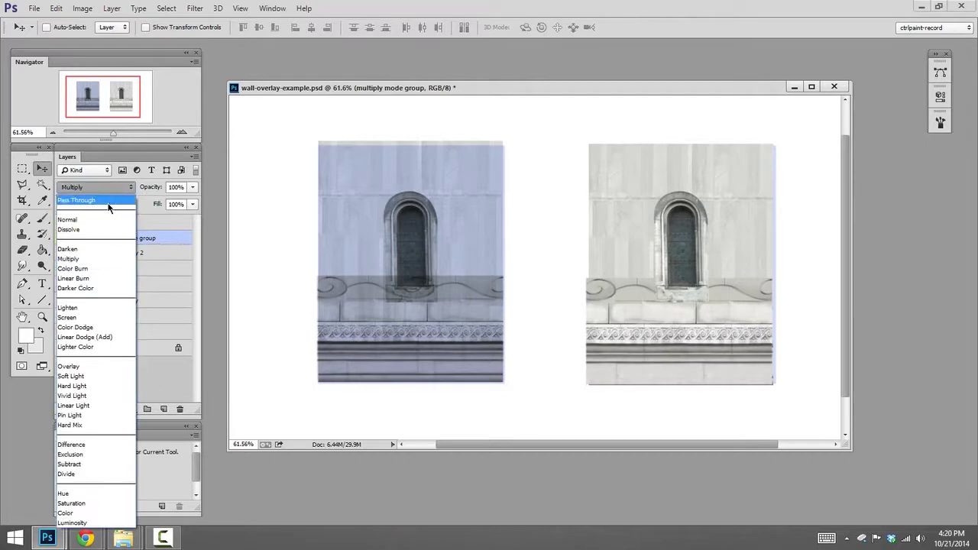
{"action": "left_click", "coordinate": [111, 201]}
Put Layer 13 copy 2, Layer 8 copy and Layer 5 copy into the multiply mode group
{"action": "left_click", "coordinate": [127, 252]}
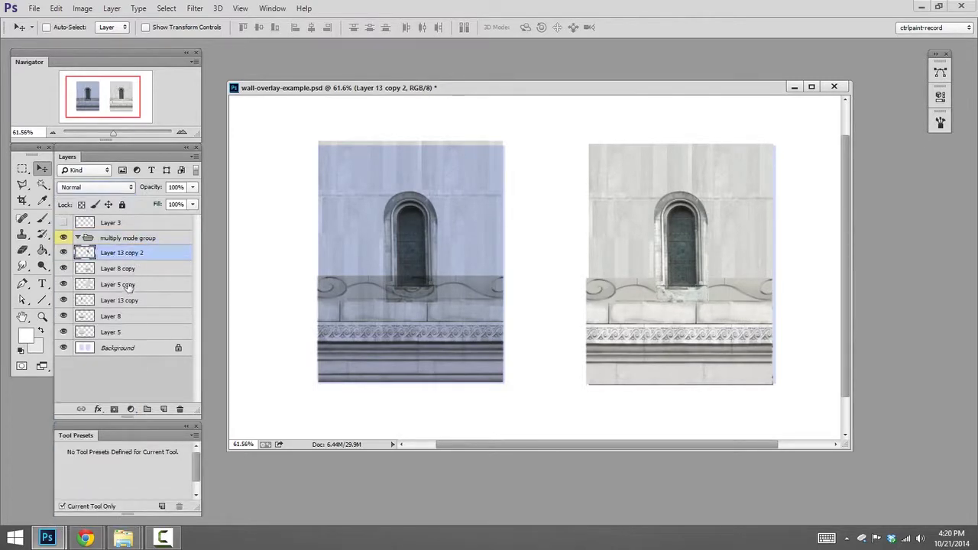
{"action": "left_click", "coordinate": [127, 284], "text": "shift"}
{"action": "left_click_drag", "start_coordinate": [127, 256], "coordinate": [129, 239]}
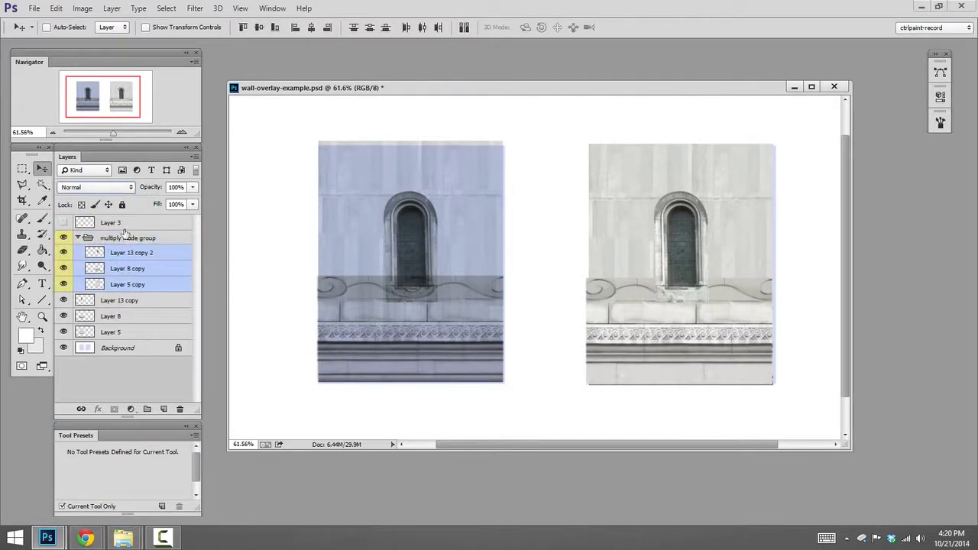
Align the multiply mode group with the right blue panel and set the group's blend mode to Multiply
{"action": "left_click", "coordinate": [128, 240]}
{"action": "left_click_drag", "start_coordinate": [688, 307], "coordinate": [699, 336]}
{"action": "left_click", "coordinate": [130, 253]}
{"action": "left_click", "coordinate": [135, 239]}
{"action": "left_click", "coordinate": [108, 187]}
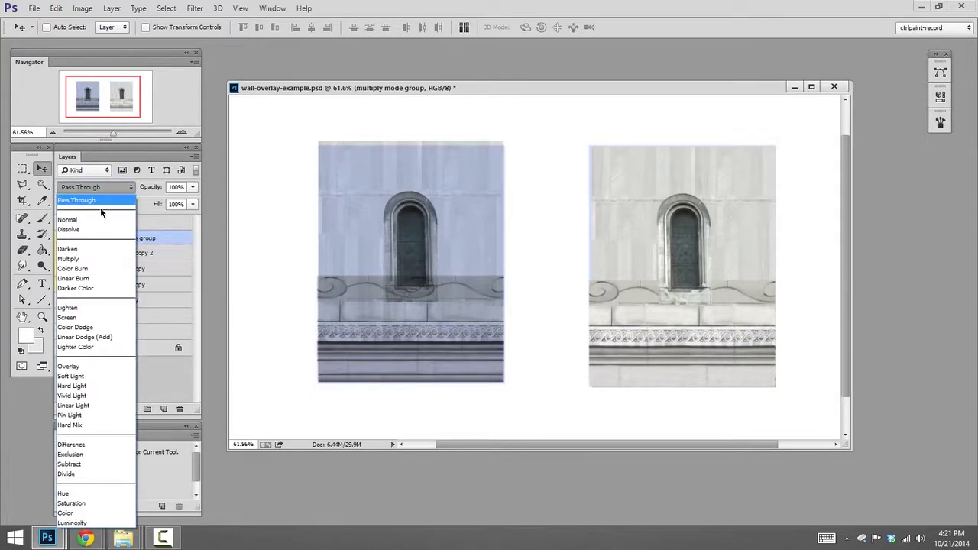
{"action": "left_click", "coordinate": [97, 261]}
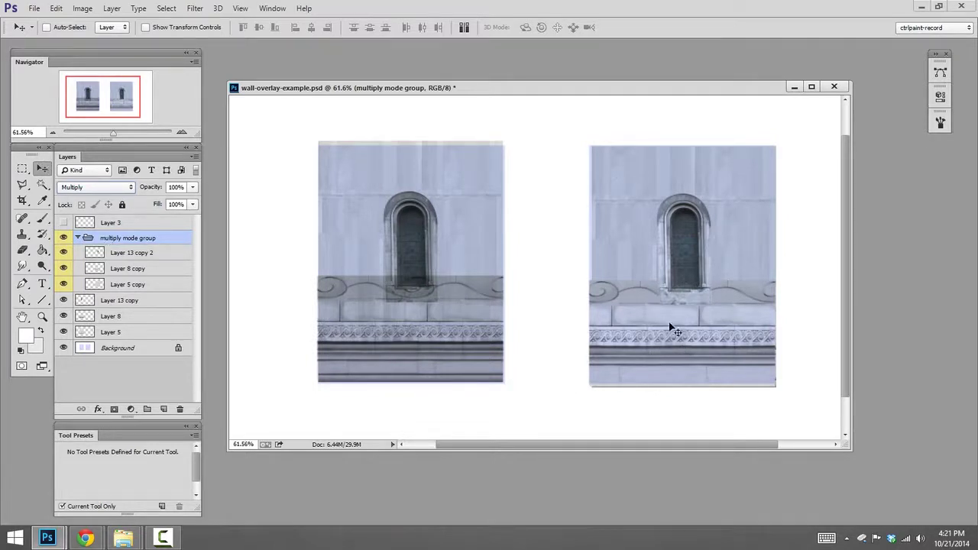
Reorder the window layer to the bottom of the multiply mode group, beneath Layer 5 copy
{"action": "mouse_move", "coordinate": [721, 339]}
{"action": "left_mouse_down"}
{"action": "mouse_move", "coordinate": [642, 331]}
{"action": "mouse_move", "coordinate": [695, 354]}
{"action": "mouse_move", "coordinate": [718, 340]}
{"action": "mouse_move", "coordinate": [709, 334]}
{"action": "left_mouse_up"}
{"action": "left_click_drag", "start_coordinate": [707, 276], "coordinate": [625, 214]}
{"action": "key", "text": "z"}
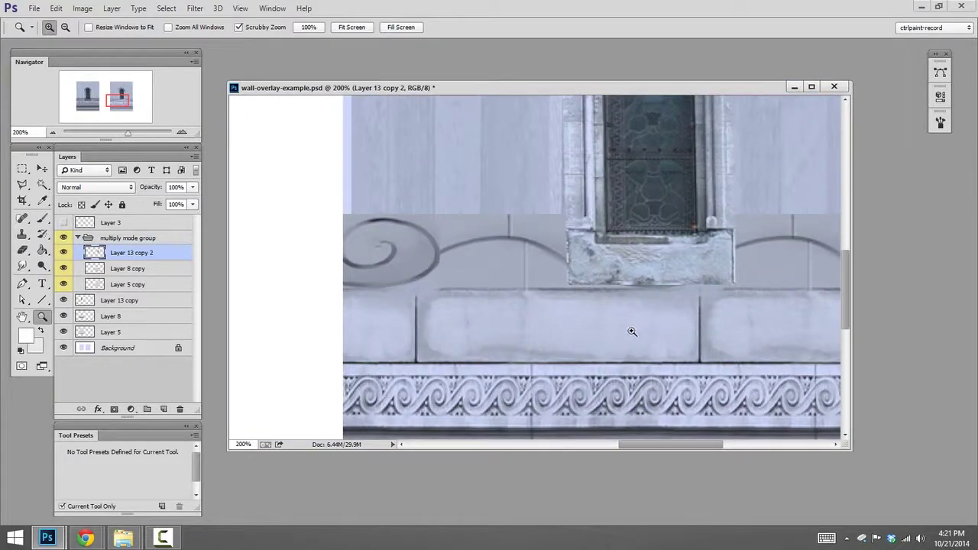
{"action": "left_click_drag", "start_coordinate": [704, 260], "coordinate": [642, 282]}
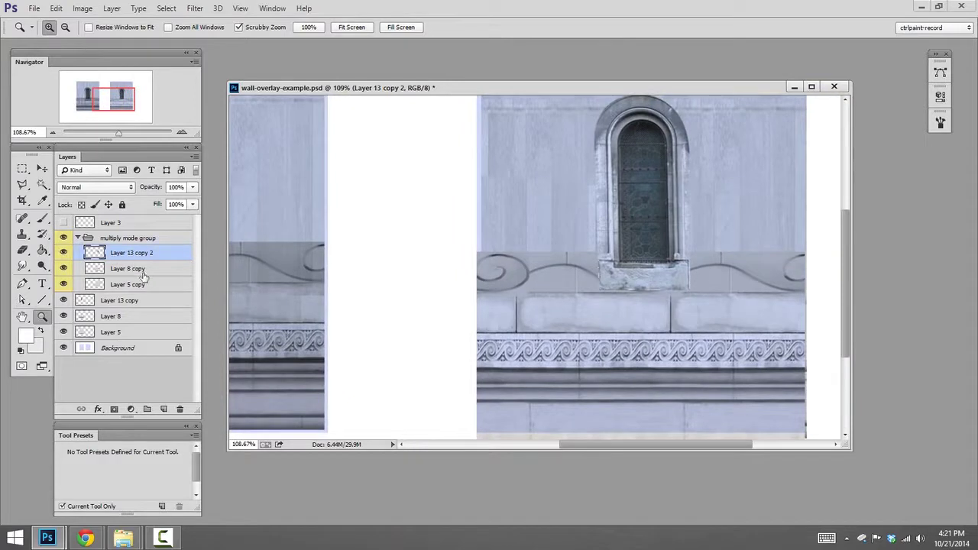
{"action": "left_click_drag", "start_coordinate": [146, 252], "coordinate": [144, 292]}
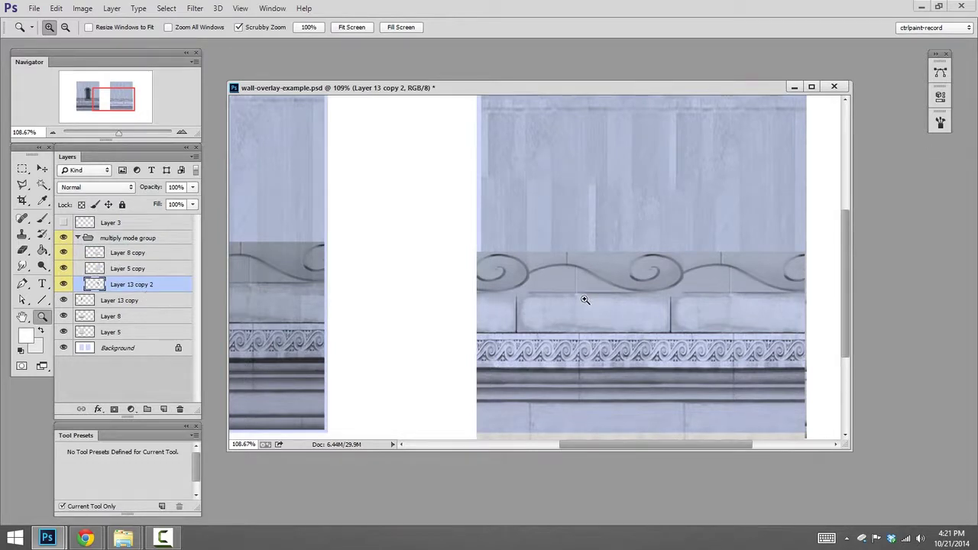
Place the window layer between Layer 8 copy and Layer 5 copy, and move the window slightly right
{"action": "left_click_drag", "start_coordinate": [134, 284], "coordinate": [142, 269]}
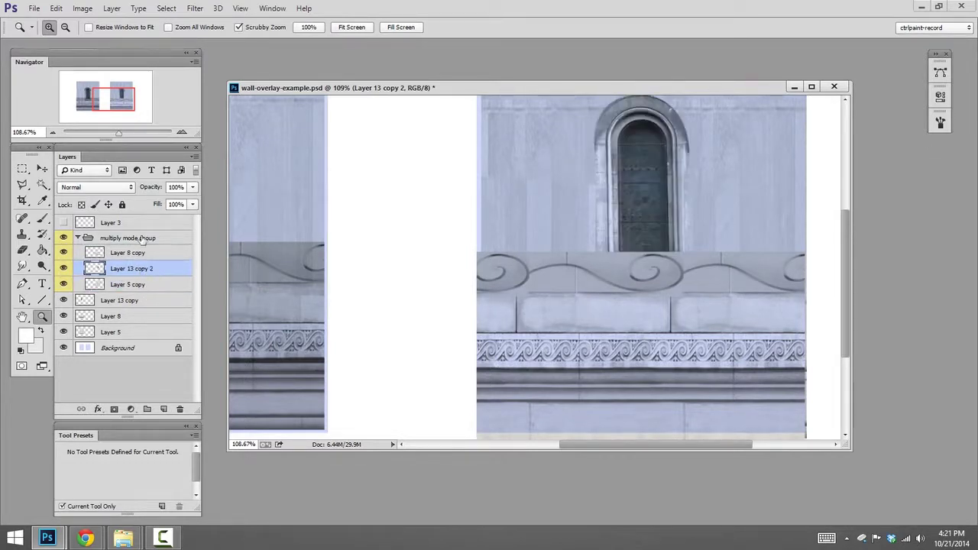
{"action": "left_click", "coordinate": [42, 168]}
{"action": "left_click_drag", "start_coordinate": [643, 273], "coordinate": [661, 273]}
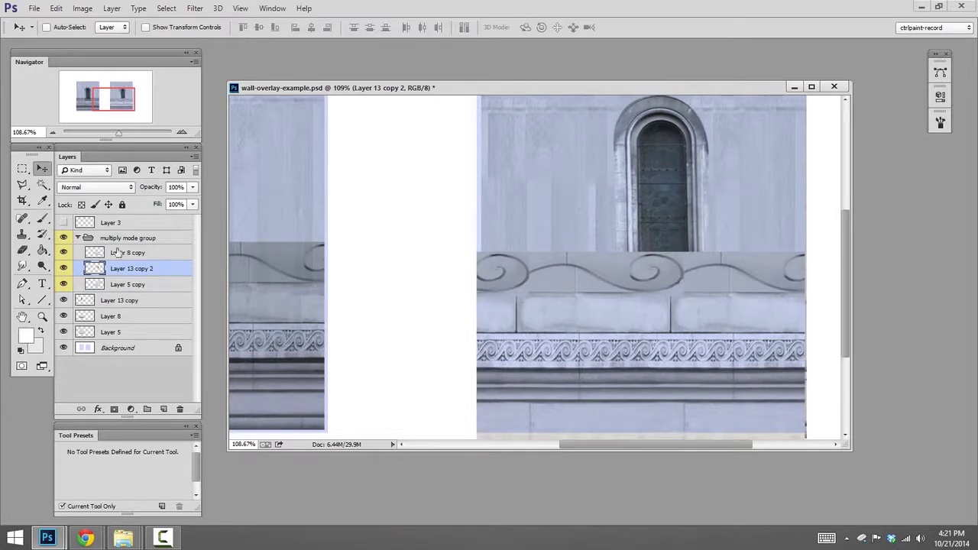
Return the window layer to the top of the multiply mode group and select the group
{"action": "left_click_drag", "start_coordinate": [121, 269], "coordinate": [123, 247]}
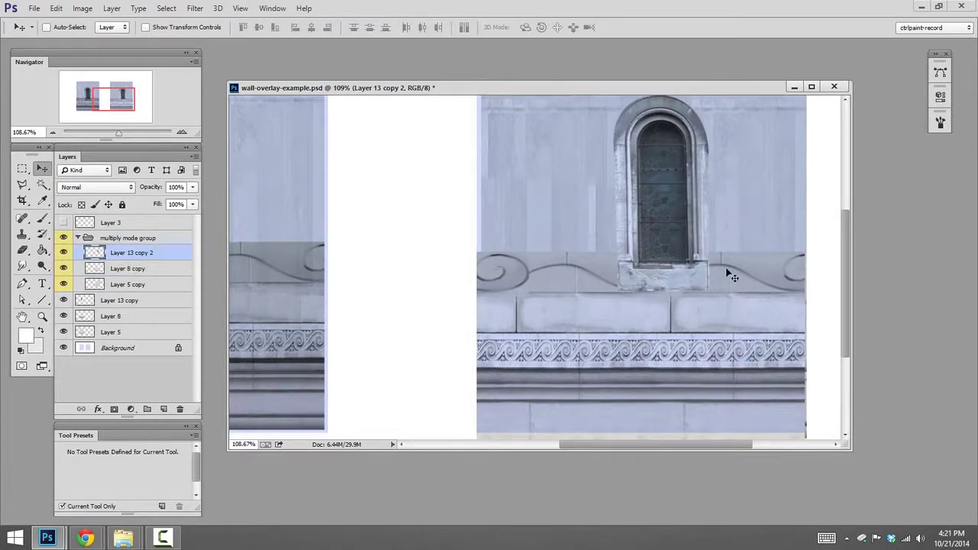
{"action": "key", "text": "ctrl+space"}
{"action": "left_click_drag", "start_coordinate": [727, 271], "coordinate": [690, 288]}
{"action": "key", "text": "space"}
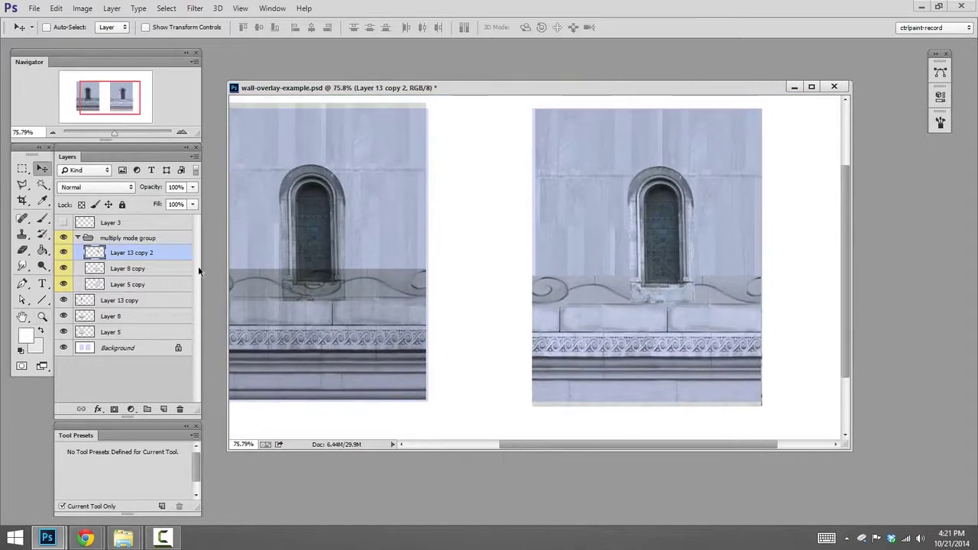
{"action": "left_click", "coordinate": [126, 238]}
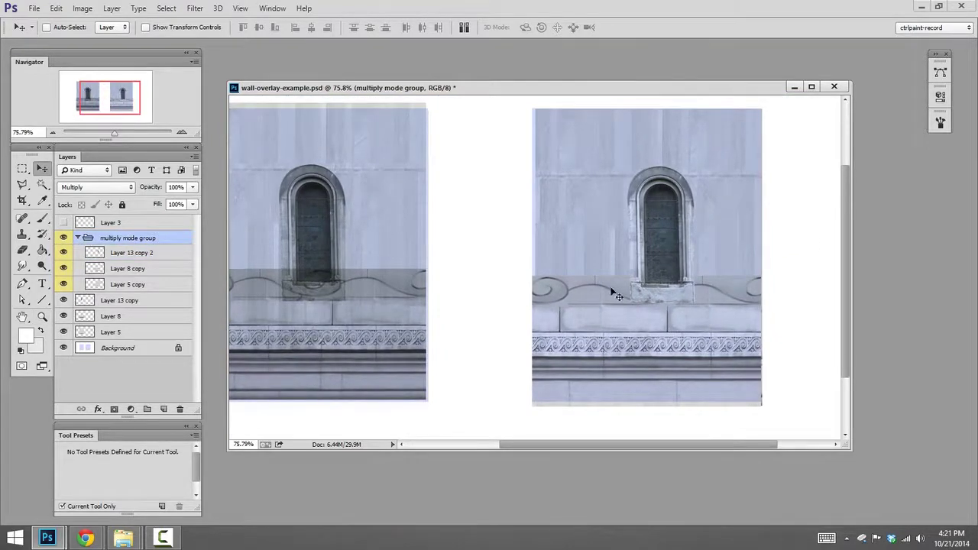
Try Overlay as the blend mode of the multiply mode group, and set the group back to Multiply
{"action": "left_click_drag", "start_coordinate": [686, 335], "coordinate": [683, 331]}
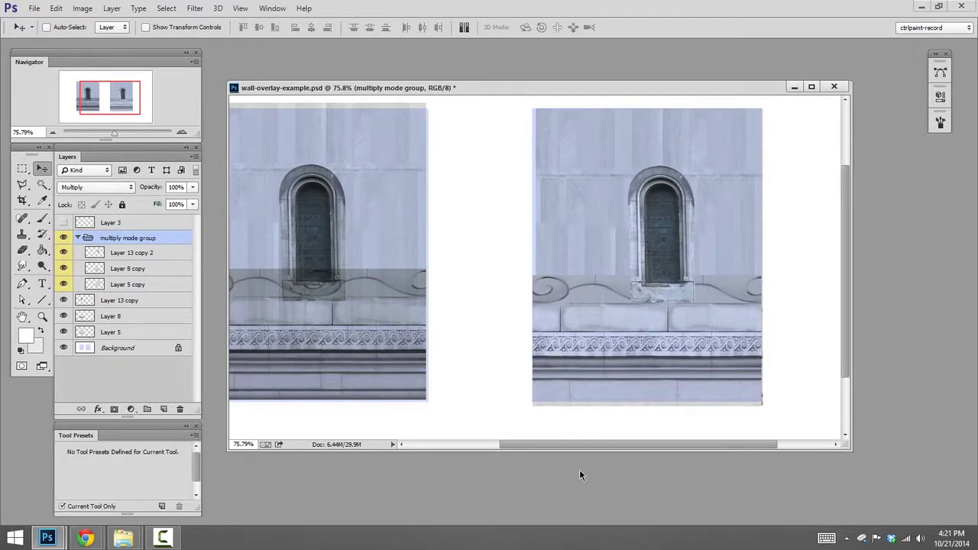
{"action": "left_click", "coordinate": [100, 187]}
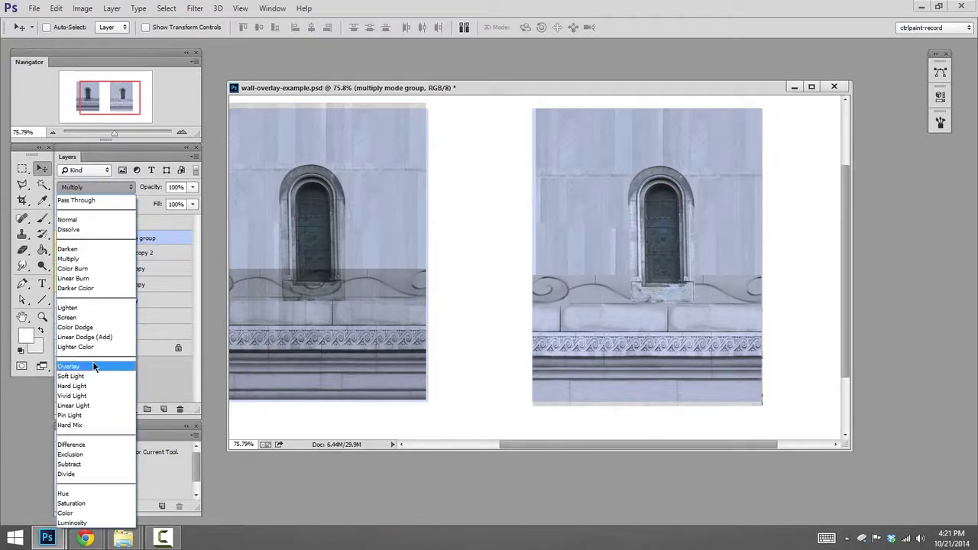
{"action": "left_click", "coordinate": [95, 366]}
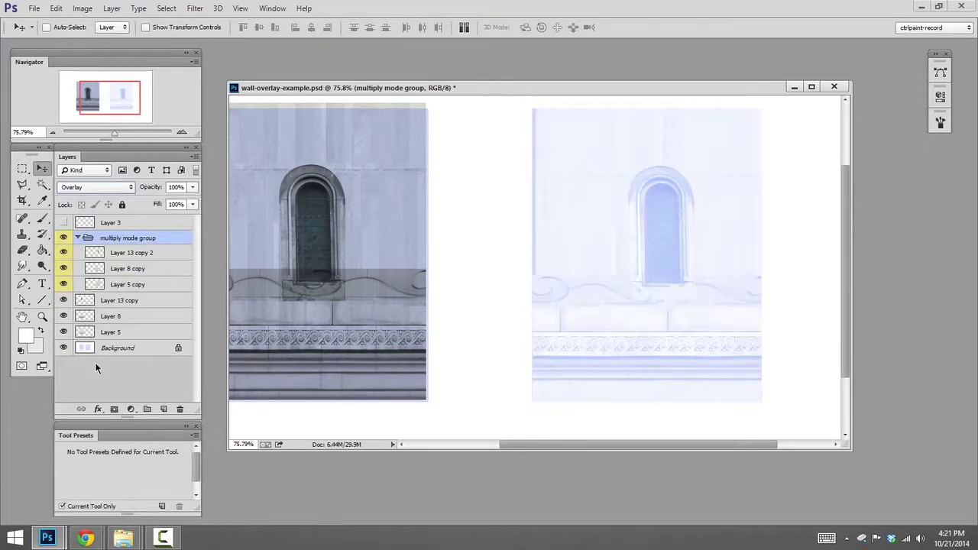
{"action": "left_click", "coordinate": [98, 188]}
{"action": "left_click", "coordinate": [90, 260]}
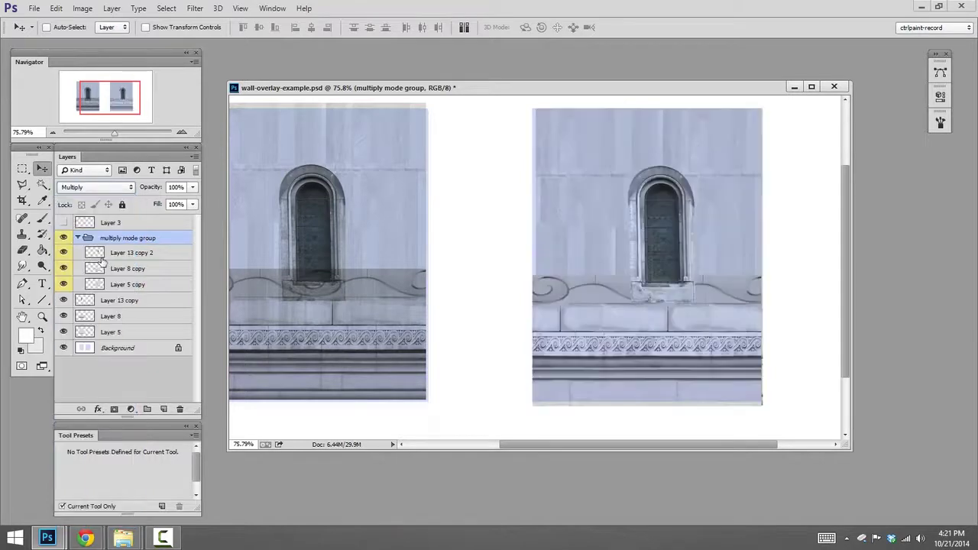
Select the window layer in the right wall panel and move it slightly left
{"action": "left_click", "coordinate": [661, 273], "text": "ctrl"}
{"action": "left_click_drag", "start_coordinate": [661, 273], "coordinate": [648, 275]}
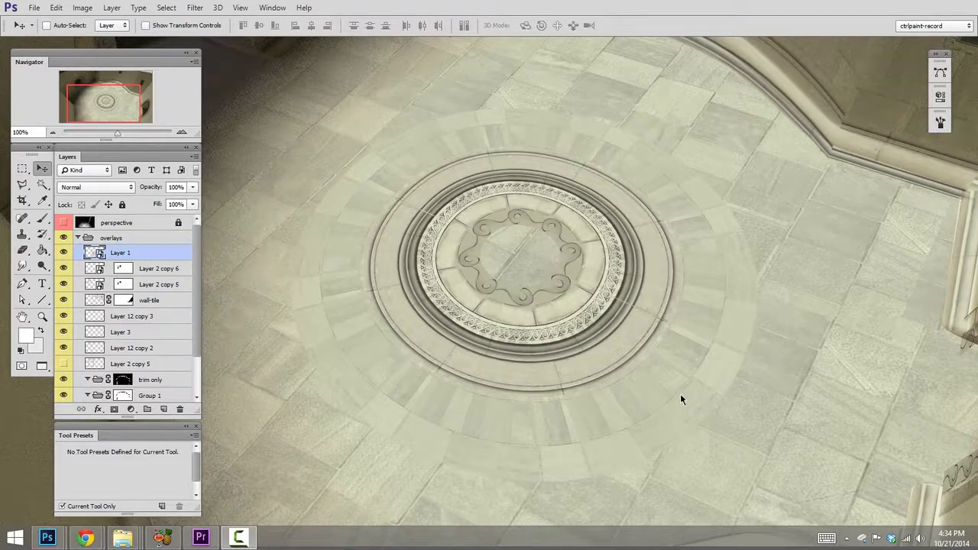
Shift the circular floor medallion on Layer 1 around the courtyard floor in the full-screen painting
{"action": "key", "text": "f"}
{"action": "left_click_drag", "start_coordinate": [665, 393], "coordinate": [616, 416]}
{"action": "left_click_drag", "start_coordinate": [600, 367], "coordinate": [657, 364]}
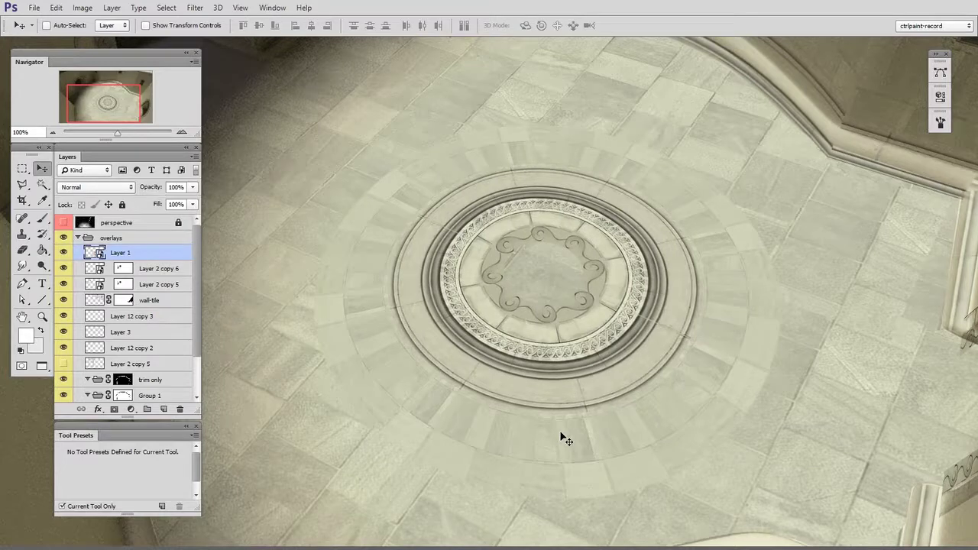
Move the medallion's Layer 1 out of the overlays group to sit directly above it
{"action": "key", "text": "ctrl+space"}
{"action": "left_click_drag", "start_coordinate": [690, 338], "coordinate": [618, 334]}
{"action": "mouse_move", "coordinate": [104, 240]}
{"action": "left_mouse_down"}
{"action": "mouse_move", "coordinate": [107, 248]}
{"action": "mouse_move", "coordinate": [99, 230]}
{"action": "left_mouse_up"}
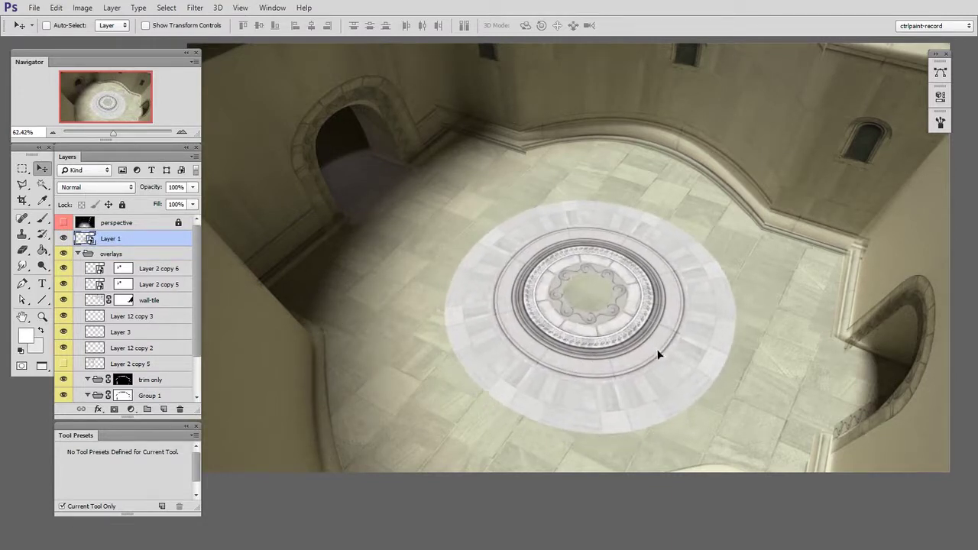
Free-transform the medallion by pulling its right corner slightly down, and return Layer 1 to the top of the overlays group
{"action": "key", "text": "ctrl+t"}
{"action": "left_click_drag", "start_coordinate": [771, 245], "coordinate": [769, 259]}
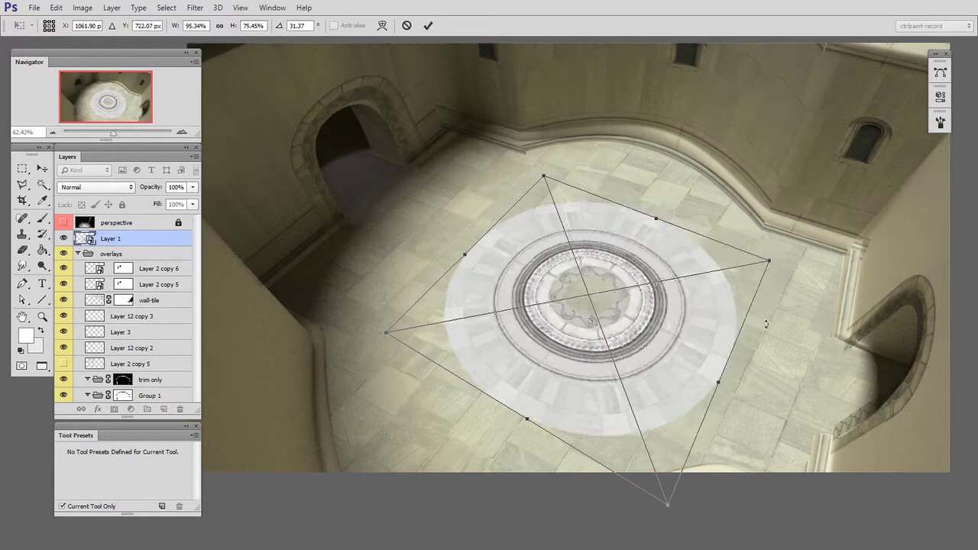
{"action": "key", "text": "Return"}
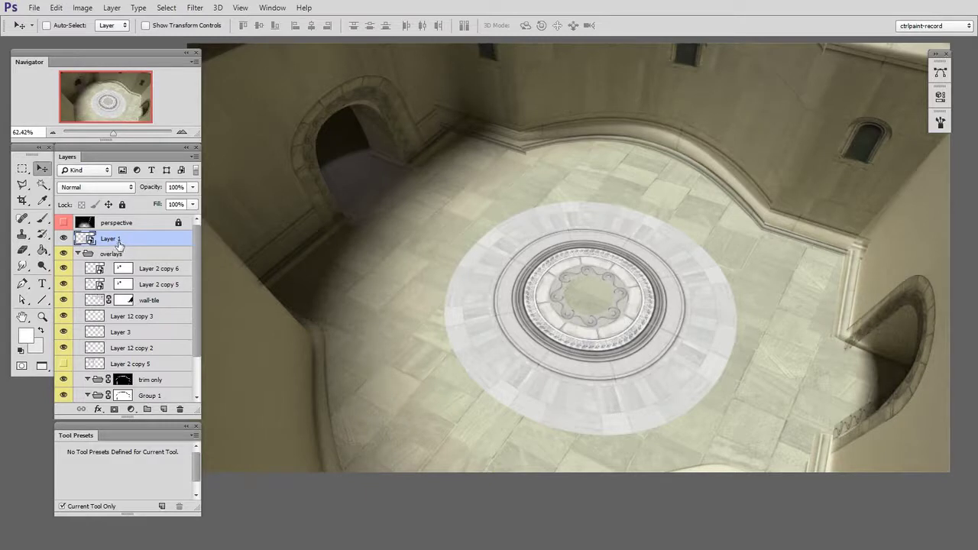
{"action": "left_click_drag", "start_coordinate": [119, 243], "coordinate": [119, 262]}
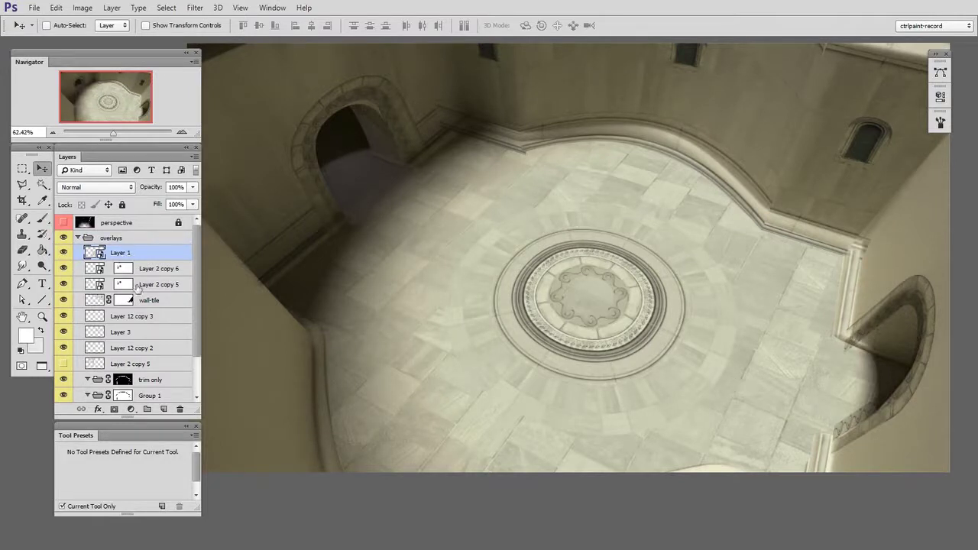
Raise the left doorway's arch layer, Layer 2 copy 5, above the overlays group and try shifting the arch slightly
{"action": "left_click", "coordinate": [317, 196], "text": "ctrl"}
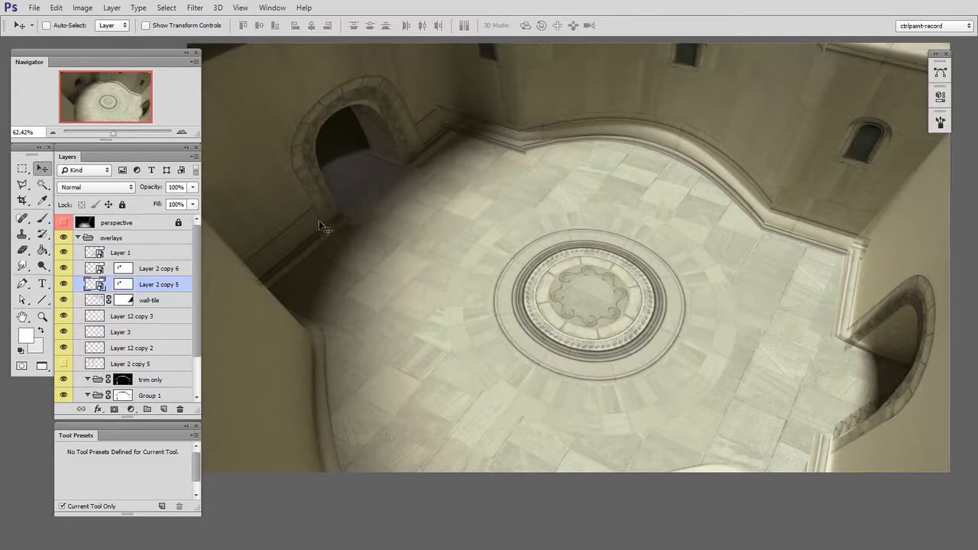
{"action": "key", "text": "ctrl+]"}
{"action": "key", "text": "ctrl+]"}
{"action": "key", "text": "ctrl+]"}
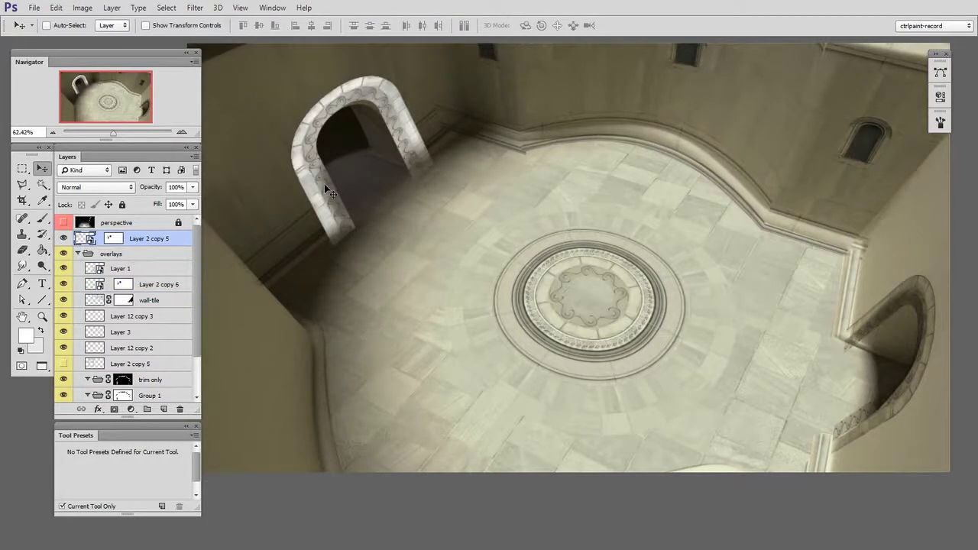
{"action": "left_click_drag", "start_coordinate": [324, 183], "coordinate": [314, 182]}
Place Layer 2 copy 5 back inside the overlays group between Layer 12 copy 3 and Layer 3, and collapse the group
{"action": "left_click_drag", "start_coordinate": [142, 235], "coordinate": [145, 322]}
{"action": "left_click", "coordinate": [114, 240]}
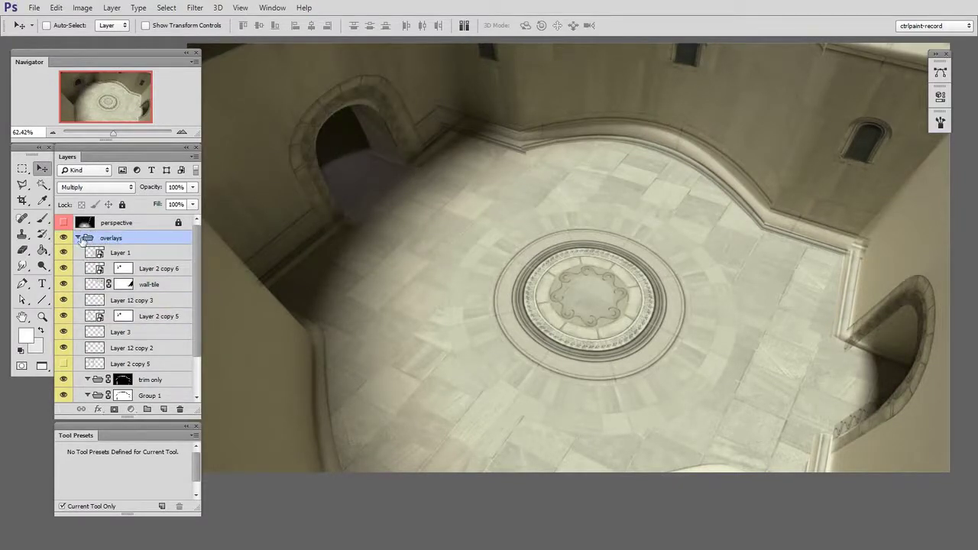
{"action": "left_click", "coordinate": [78, 238]}
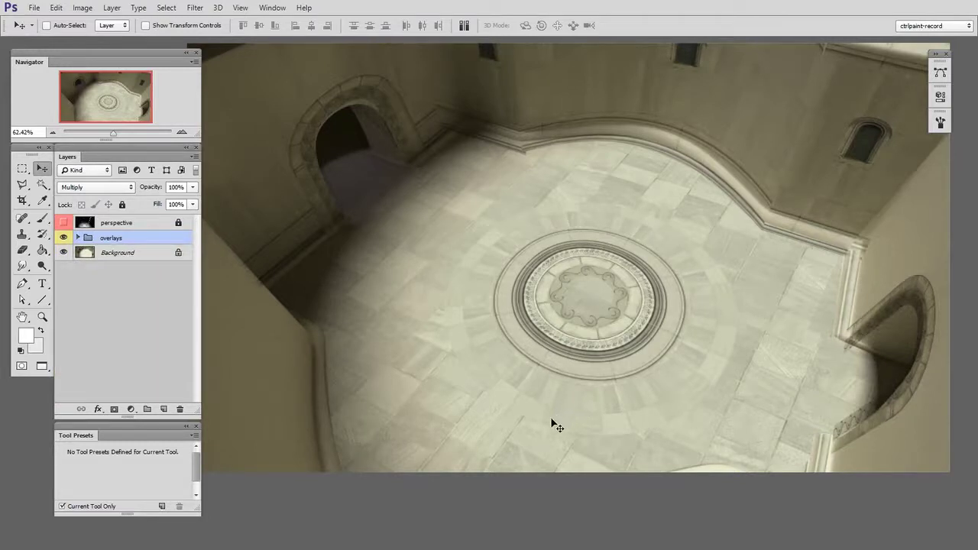